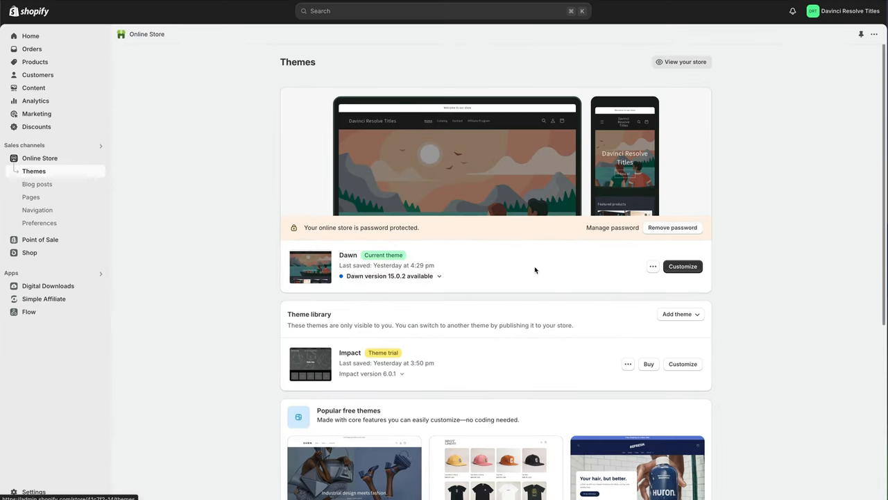
Customize the live Dawn theme from Online Store > Themes
click(682, 269)
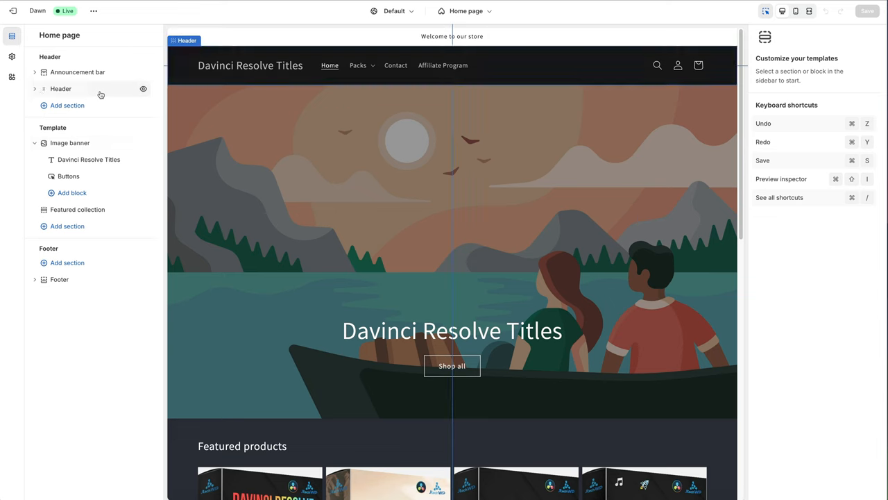
Select the Header section in the theme editor sidebar to show its settings
click(99, 90)
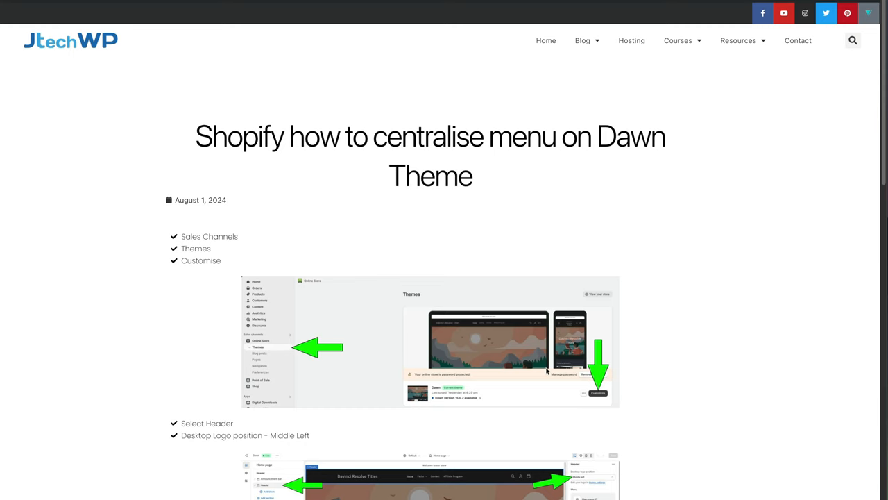
scroll(547, 371, down, 4)
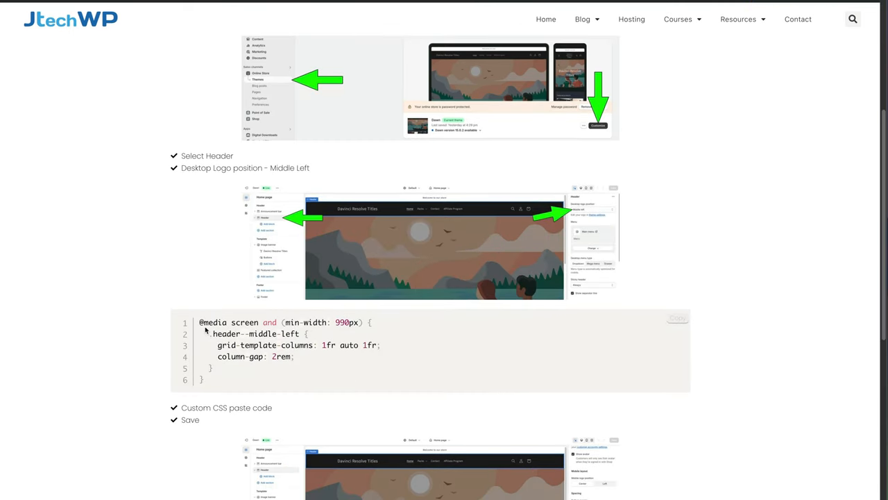
Copy the six-line header CSS snippet from the JtechWP tutorial
drag(200, 321, 204, 380)
right_click(252, 349)
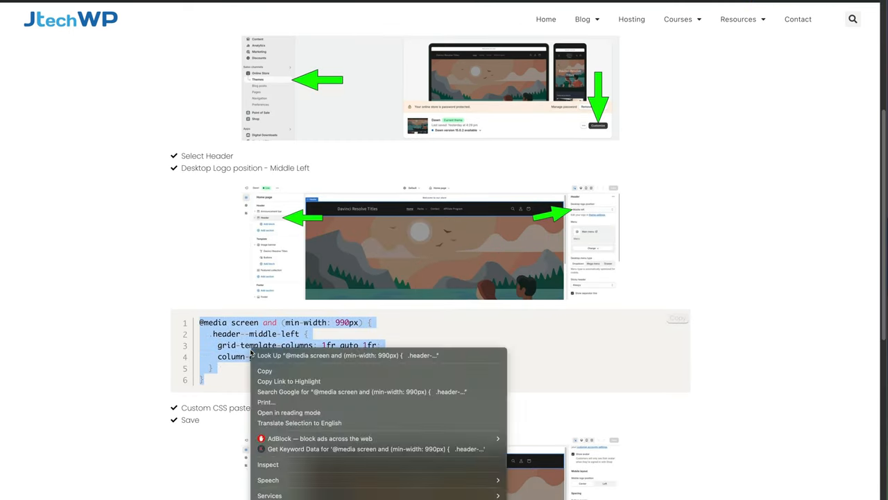
click(284, 370)
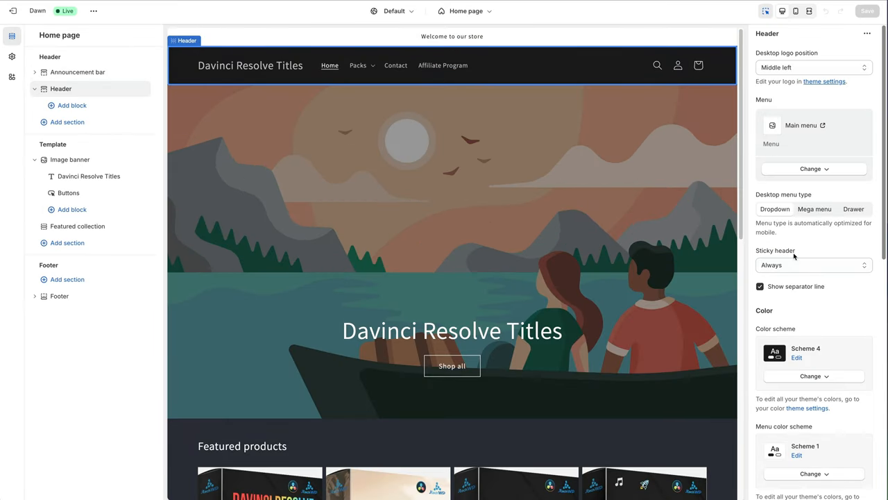
scroll(790, 267, down, 3)
scroll(790, 266, down, 5)
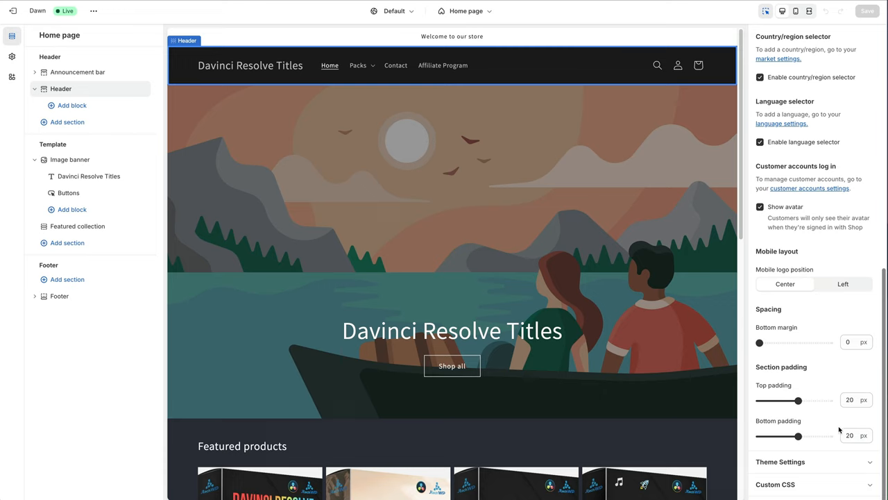
Paste the copied CSS into the Header's Custom CSS to centre the menu, and save
click(820, 488)
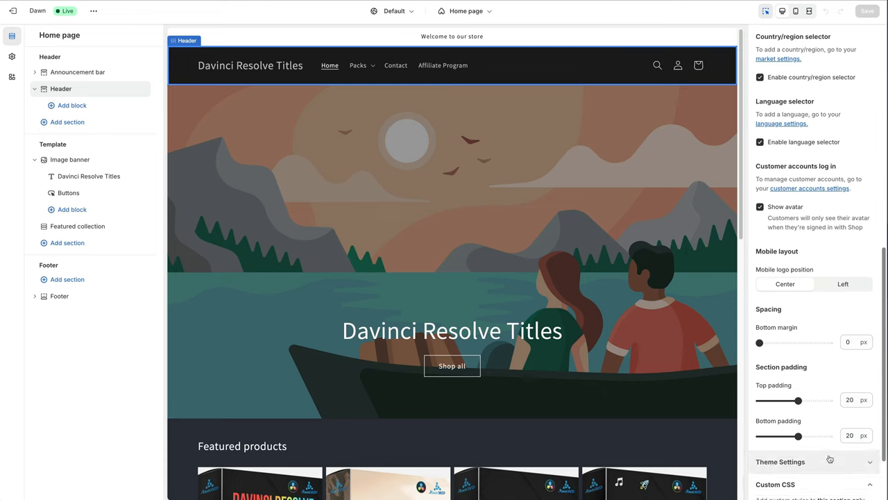
click(794, 440)
key(ctrl+v)
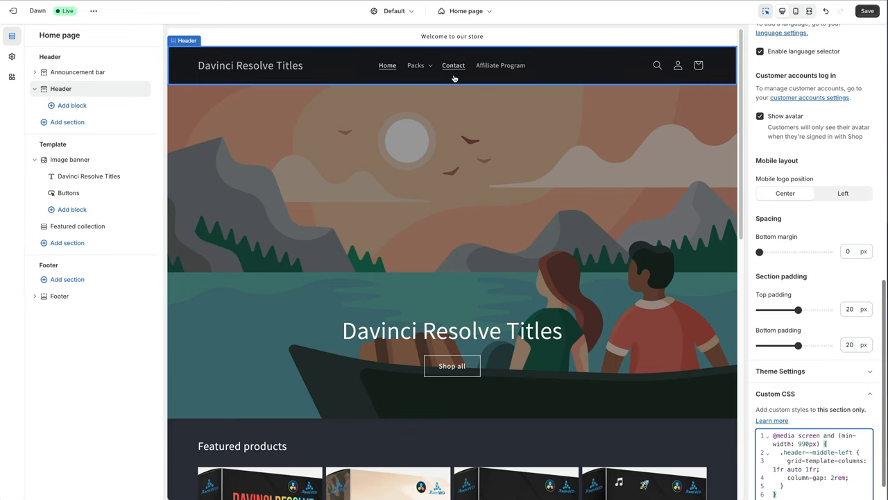
click(866, 11)
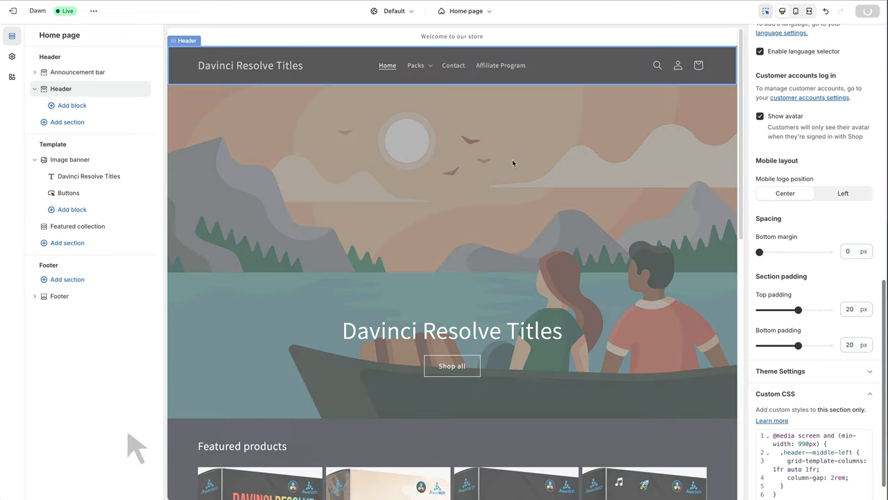